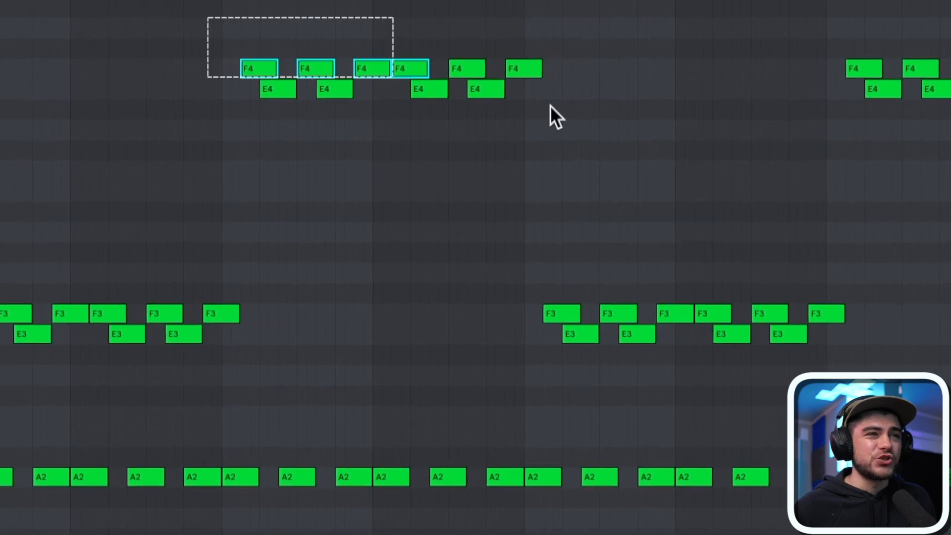
Select the second group of upper F4 notes and review the repeating melody patterns in the piano roll.
{"action": "left_click_drag", "start_coordinate": [813, 35], "coordinate": [949, 107]}
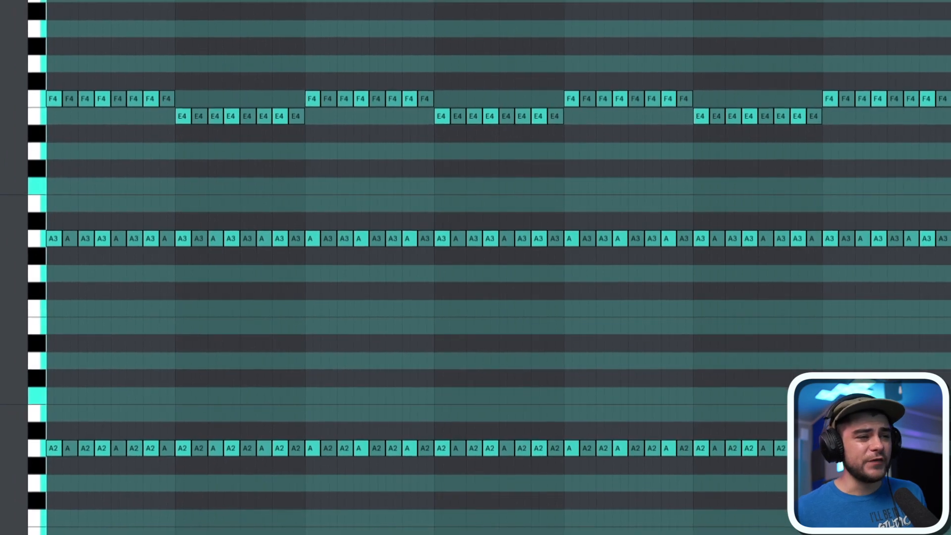
{"action": "left_click_drag", "start_coordinate": [349, 534], "coordinate": [350, 374]}
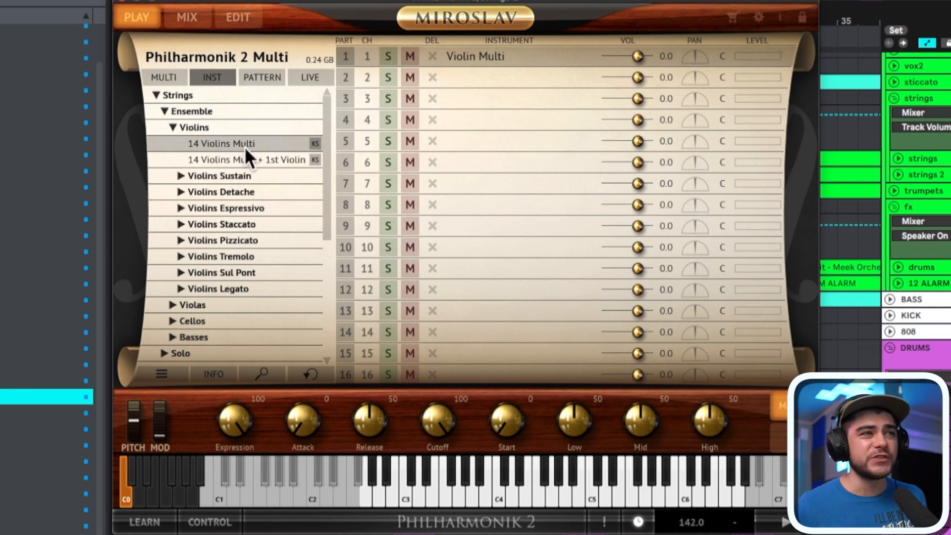
Browse the Philharmonik 2 instrument list and expand the Brass category.
{"action": "scroll", "coordinate": [225, 210], "scroll_direction": "down", "scroll_amount": 5}
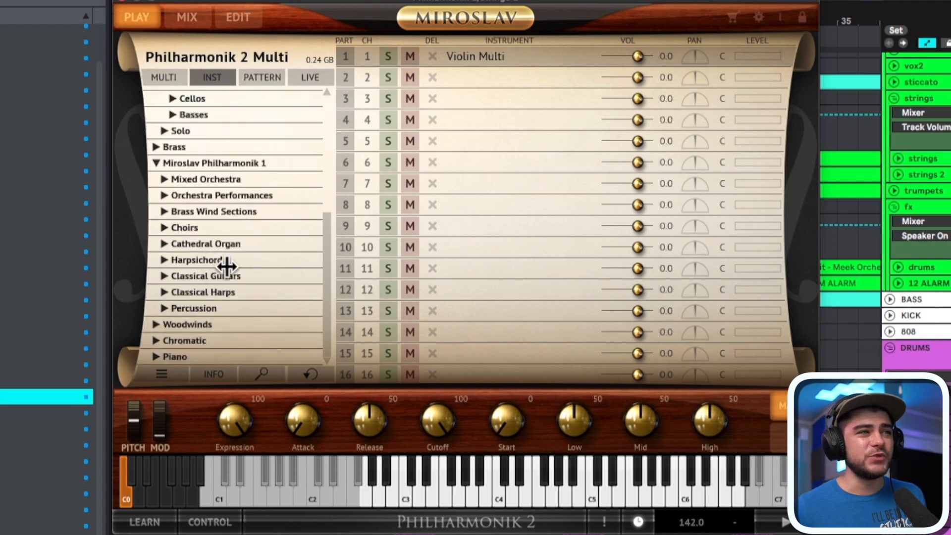
{"action": "scroll", "coordinate": [214, 259], "scroll_direction": "up", "scroll_amount": 2}
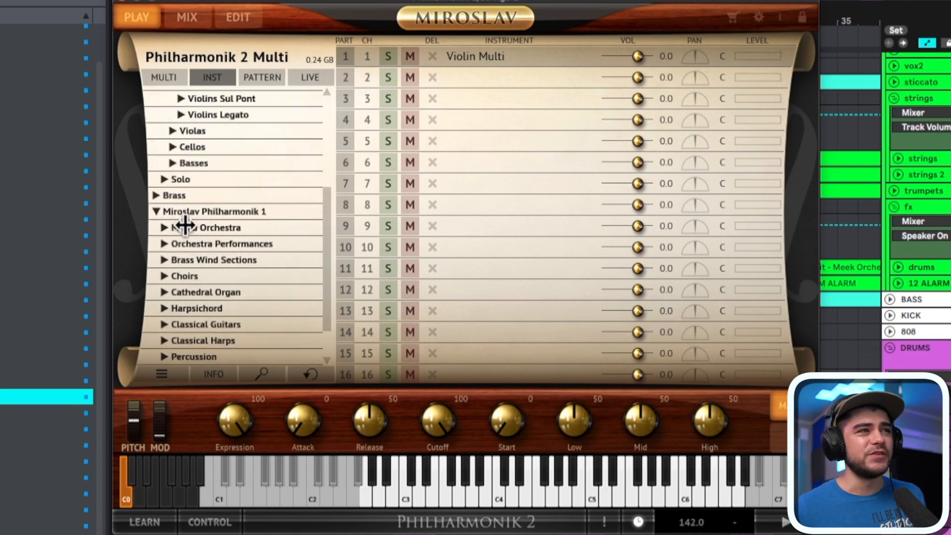
{"action": "left_click", "coordinate": [154, 196]}
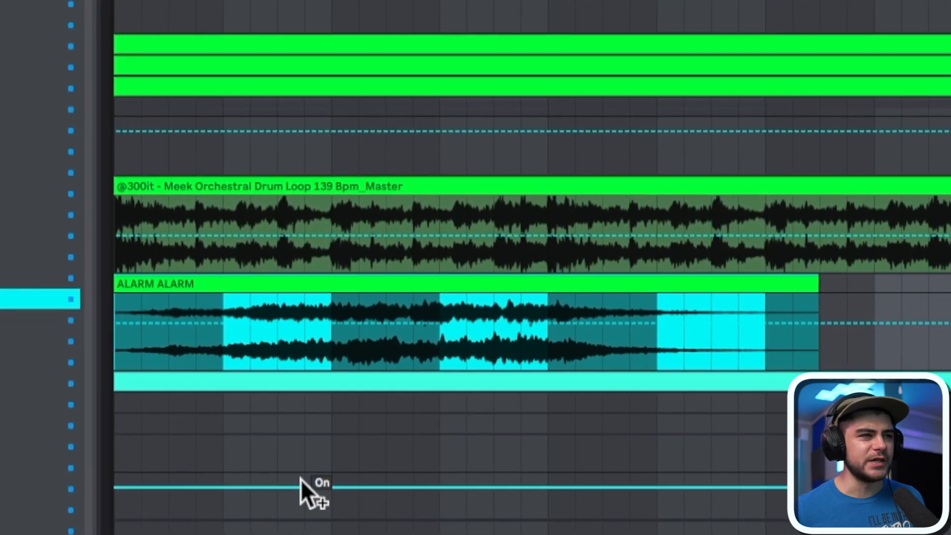
Play the section with the orchestral drum loop and ALARM ALARM clips, and review the C3 drum pattern's velocities.
{"action": "key", "text": "space"}
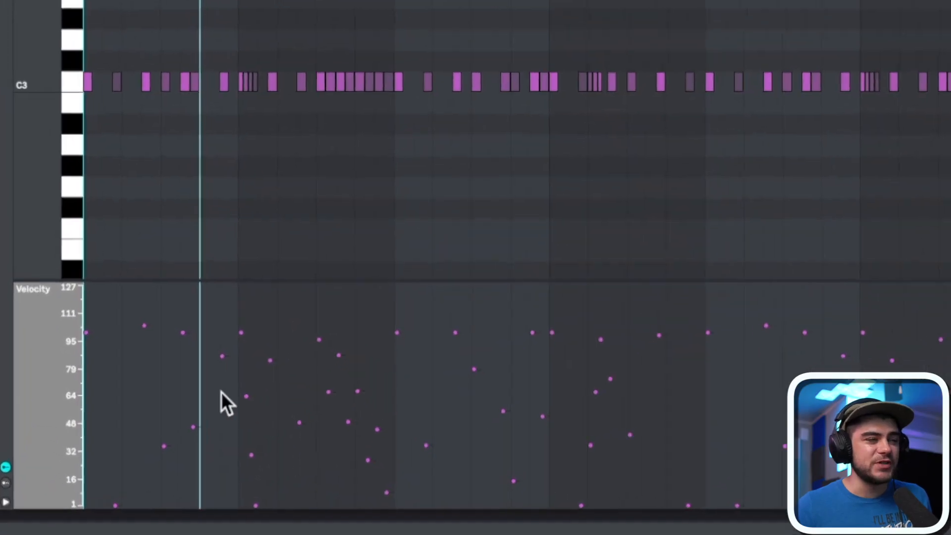
{"action": "scroll", "coordinate": [159, 158], "scroll_direction": "up", "scroll_amount": 8}
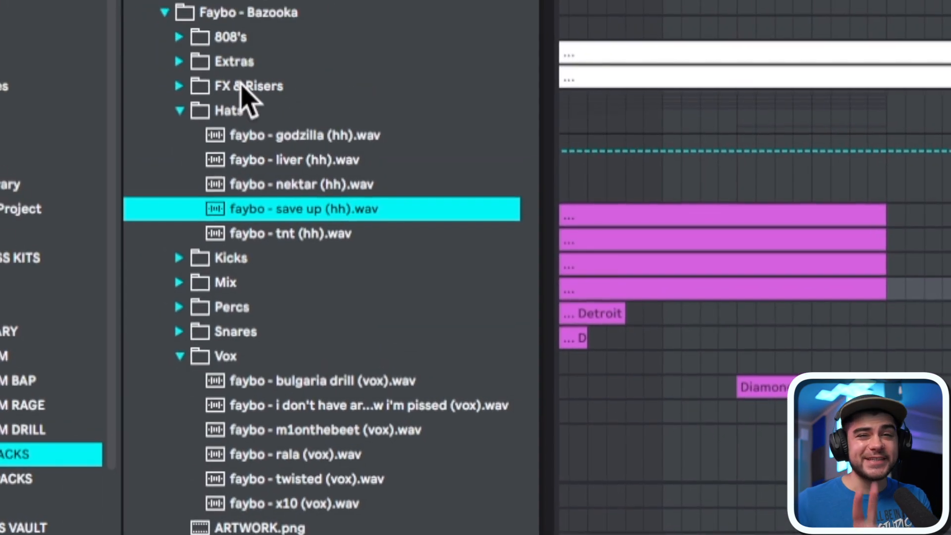
Select the Faybo - Bazooka sample pack and a hi-hat sample from its Hats folder.
{"action": "left_click", "coordinate": [259, 12]}
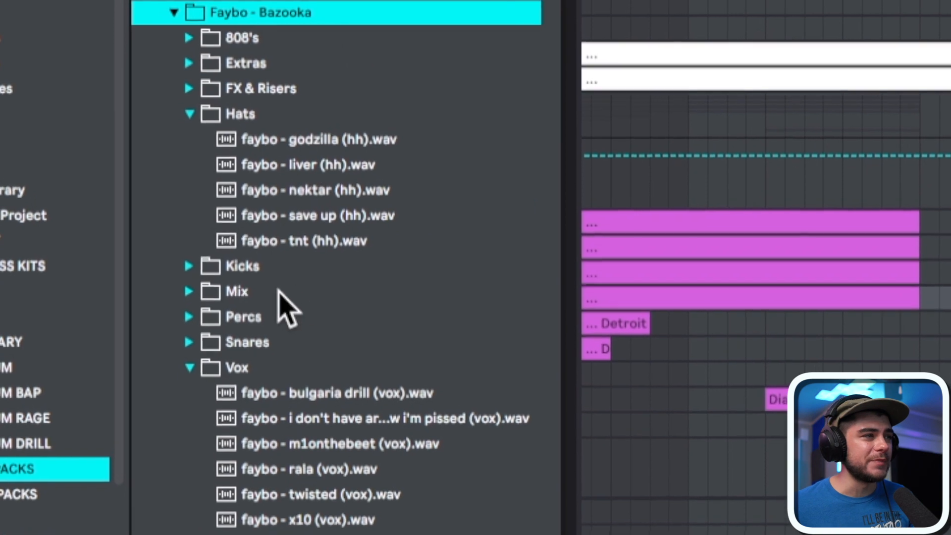
{"action": "left_click", "coordinate": [333, 225]}
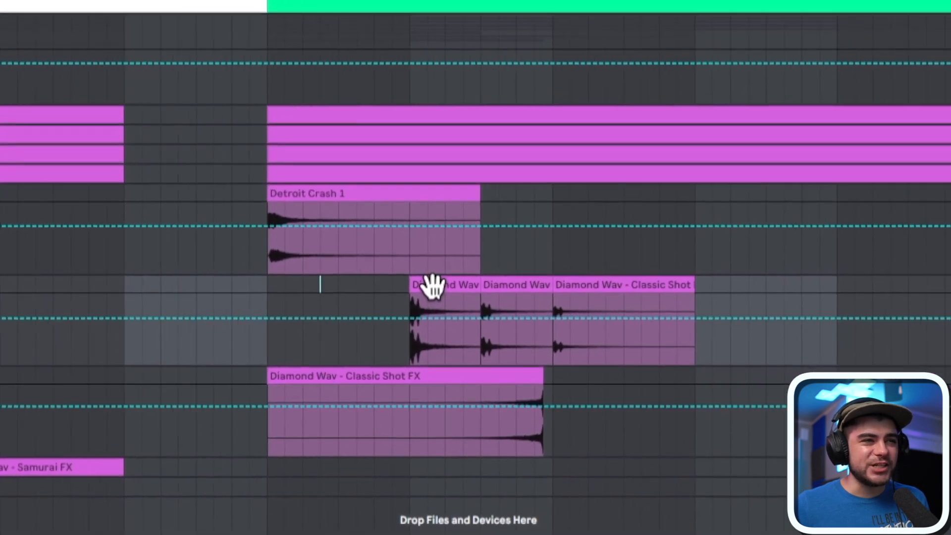
Select the consecutive Diamond Wav - Classic Shot clips on the stomp track one by one to review them.
{"action": "left_click", "coordinate": [944, 310]}
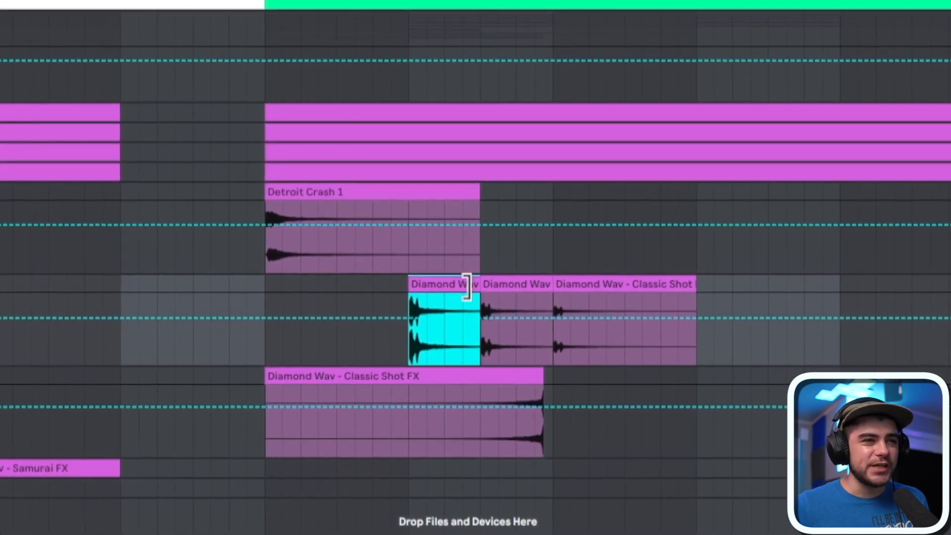
{"action": "left_click", "coordinate": [515, 285]}
{"action": "left_click", "coordinate": [599, 283]}
{"action": "left_click", "coordinate": [491, 283]}
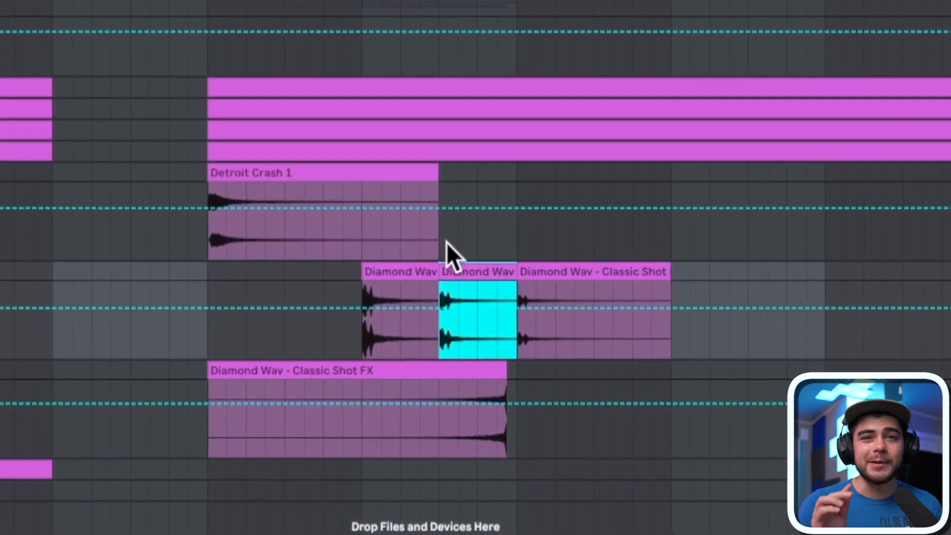
Select the reversed Diamond Wav - Classic Shot FX clip below the stomp track and play the section.
{"action": "left_click", "coordinate": [460, 391]}
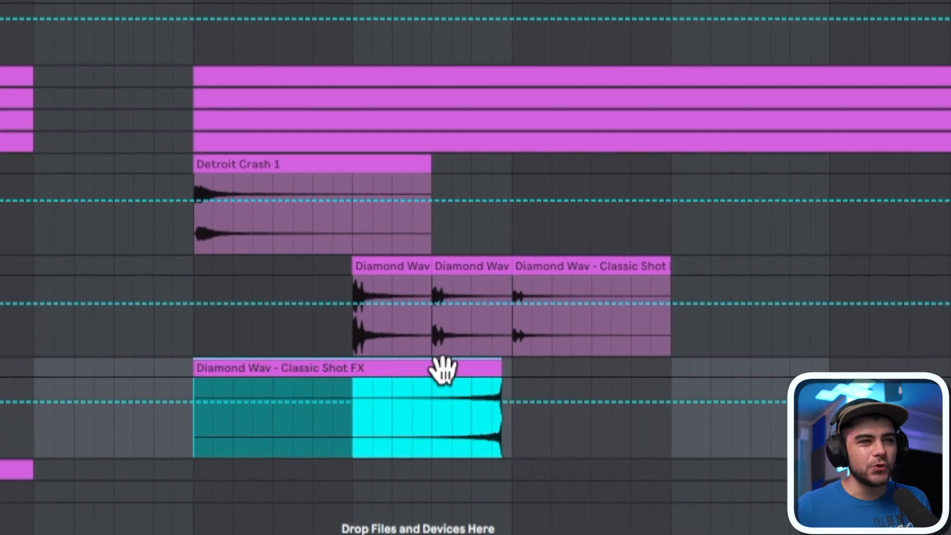
{"action": "left_click_drag", "start_coordinate": [501, 367], "coordinate": [543, 376]}
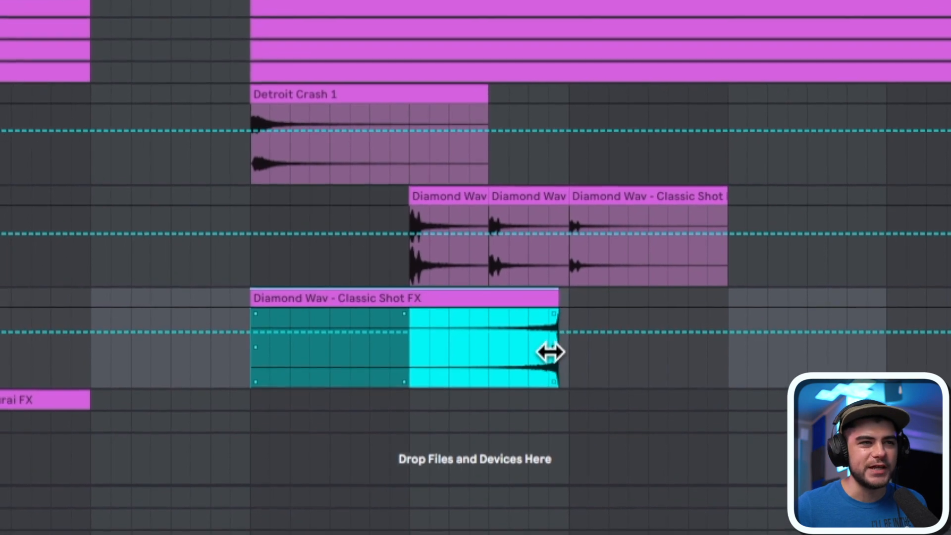
{"action": "key", "text": "space"}
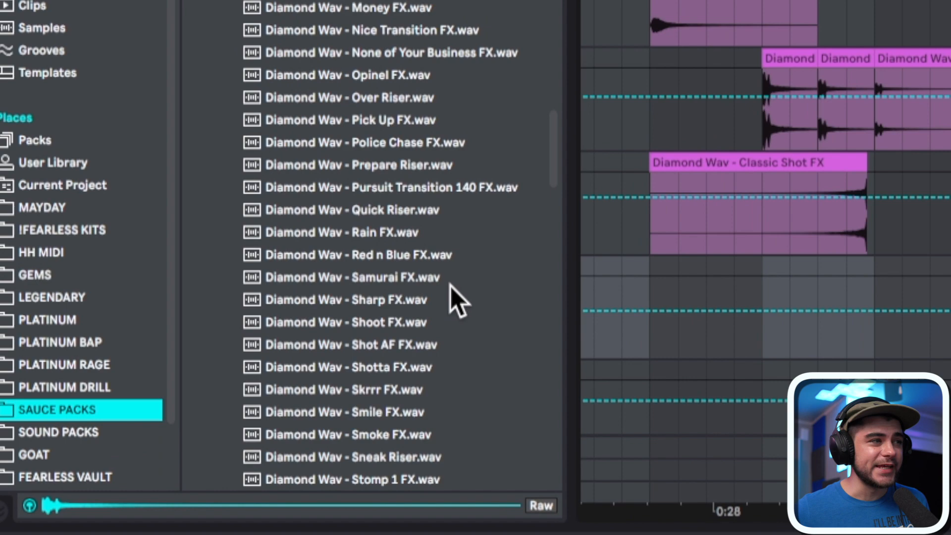
Audition the Diamond Wav - Samurai FX and Hawk FX samples in the sample library.
{"action": "left_click", "coordinate": [391, 276]}
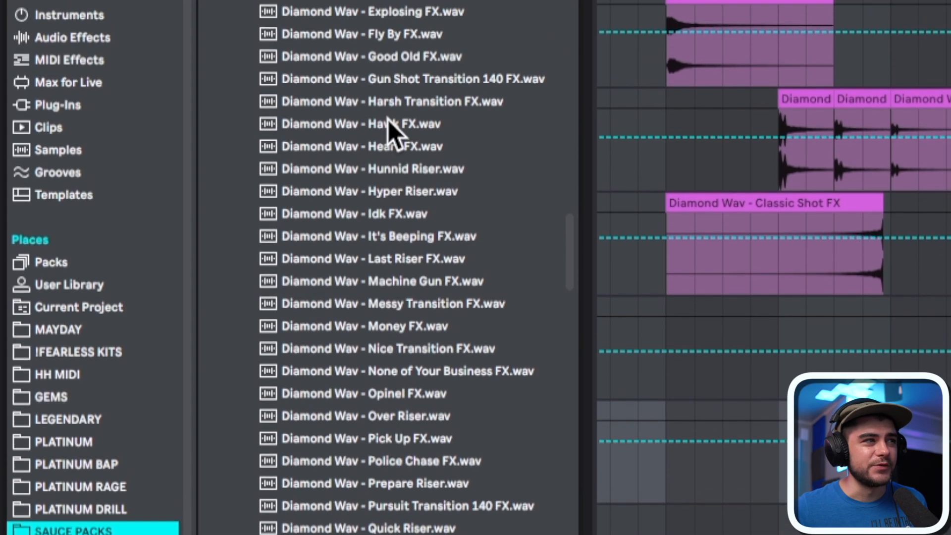
{"action": "left_click", "coordinate": [389, 177]}
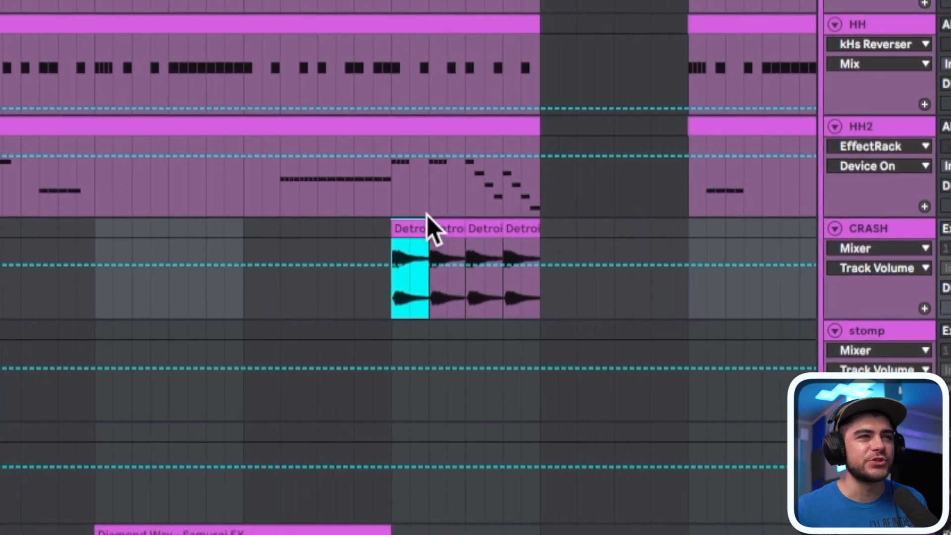
Examine the rim, snare and hi-hat patterns above the four repeated Detroit crash clips before the drum break.
{"action": "scroll", "coordinate": [520, 155], "scroll_direction": "up", "scroll_amount": 10}
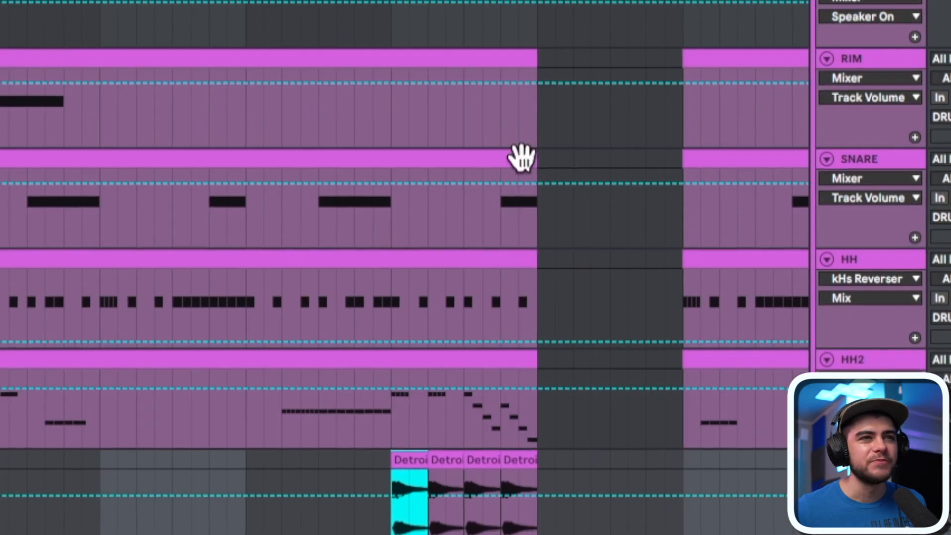
{"action": "scroll", "coordinate": [571, 395], "scroll_direction": "down", "scroll_amount": 8}
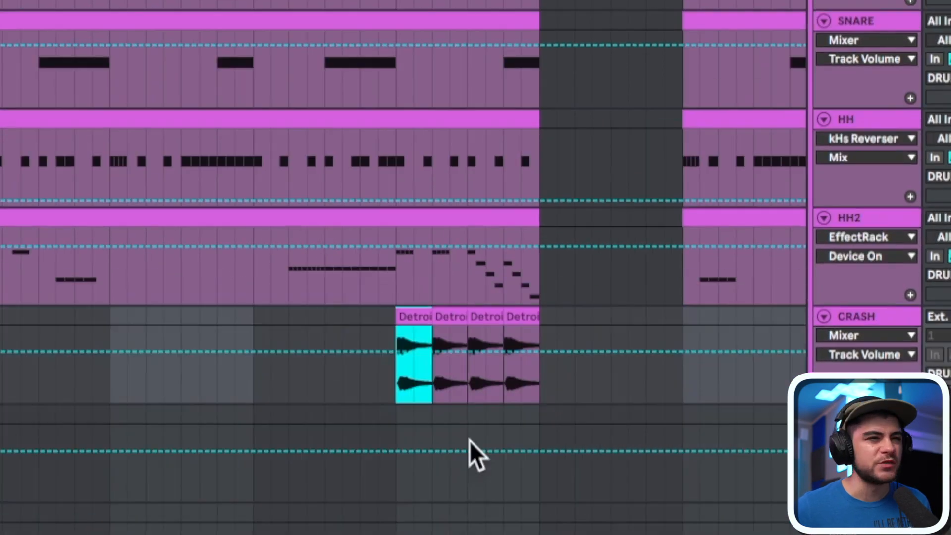
{"action": "scroll", "coordinate": [522, 268], "scroll_direction": "down", "scroll_amount": 5}
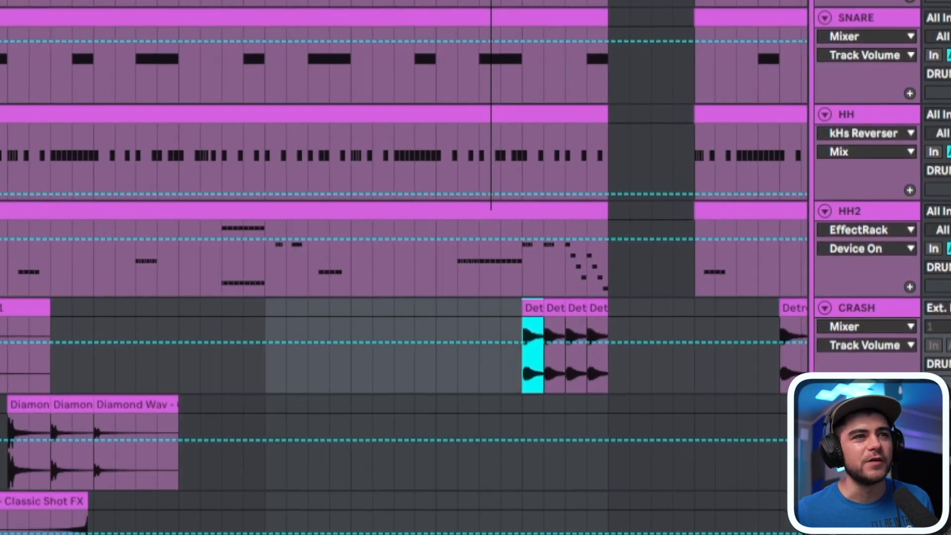
Play the arrangement from the Detroit Crash 1 clip and examine how the drum, crash, stomp and effect clips line up.
{"action": "left_click", "coordinate": [122, 303]}
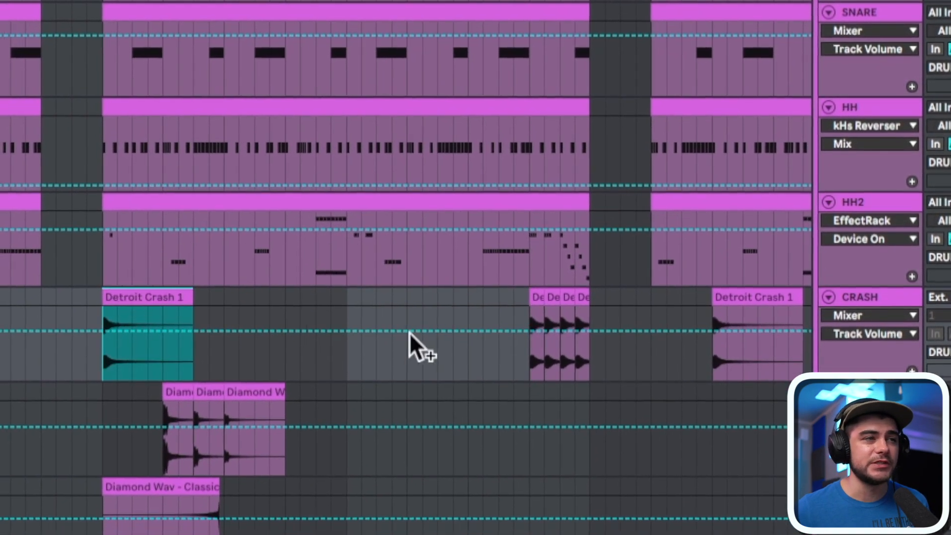
{"action": "scroll", "coordinate": [644, 518], "scroll_direction": "up", "scroll_amount": 3}
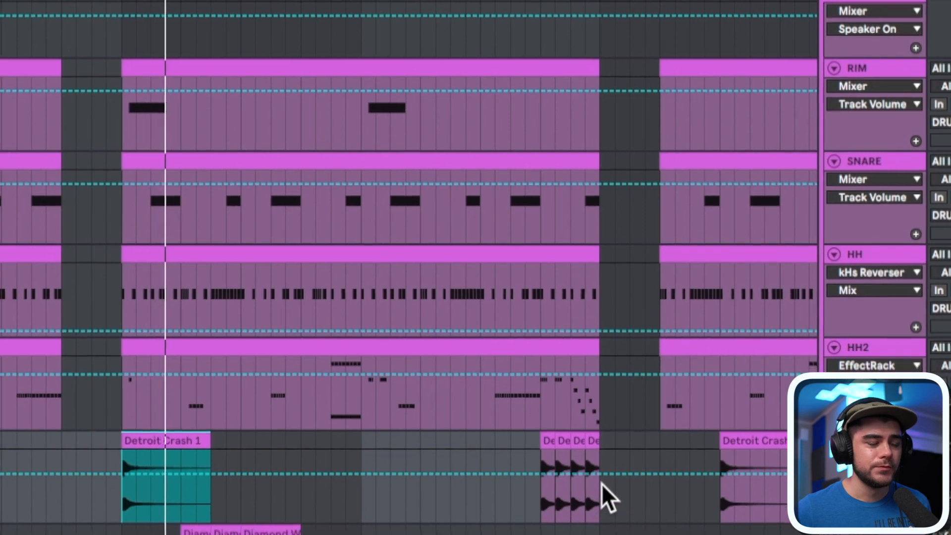
{"action": "scroll", "coordinate": [602, 491], "scroll_direction": "down", "scroll_amount": 4}
{"action": "scroll", "coordinate": [606, 475], "scroll_direction": "down", "scroll_amount": 3}
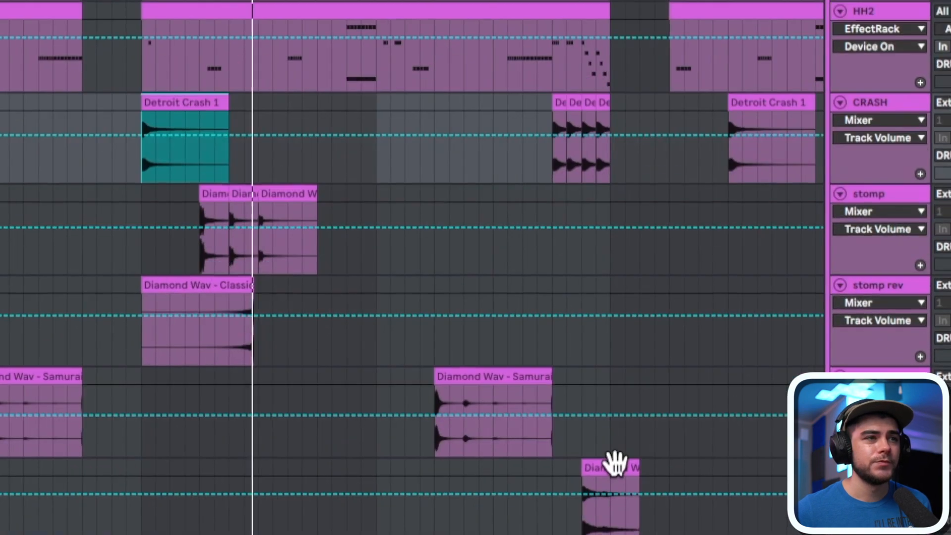
{"action": "scroll", "coordinate": [653, 417], "scroll_direction": "up", "scroll_amount": 4}
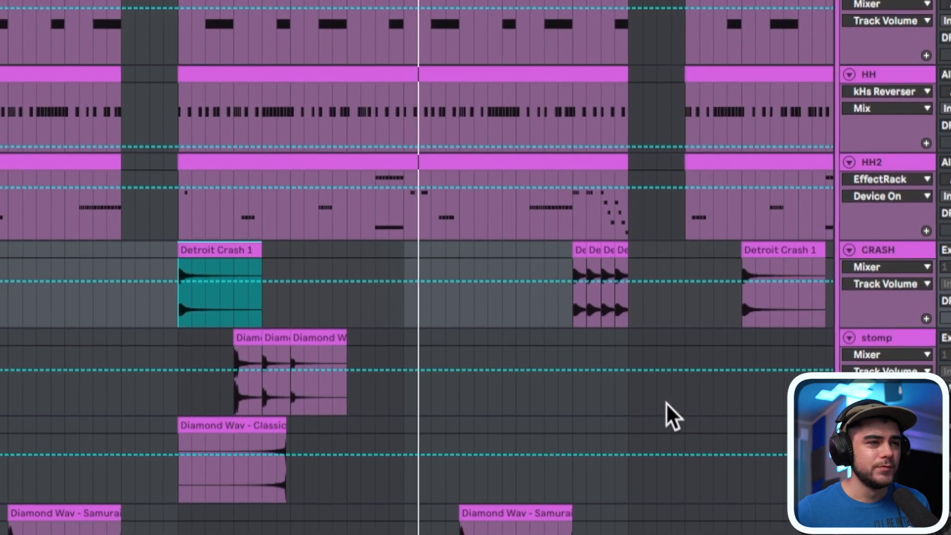
{"action": "scroll", "coordinate": [570, 475], "scroll_direction": "down", "scroll_amount": 2}
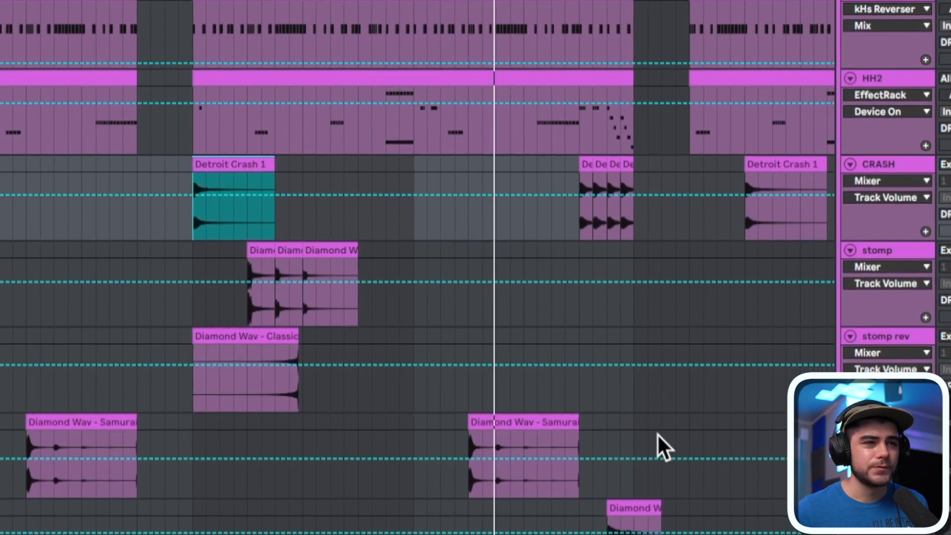
{"action": "scroll", "coordinate": [663, 433], "scroll_direction": "up", "scroll_amount": 2}
{"action": "scroll", "coordinate": [713, 446], "scroll_direction": "up", "scroll_amount": 3}
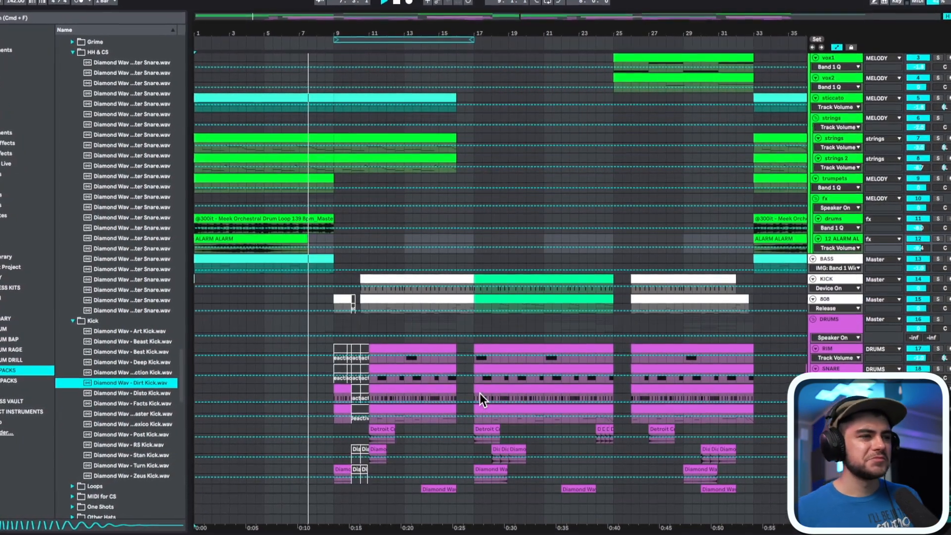
Review the full arrangement, focus on the first 22 bars and select the trumpets clip in the intro.
{"action": "scroll", "coordinate": [524, 423], "scroll_direction": "down", "scroll_amount": 3}
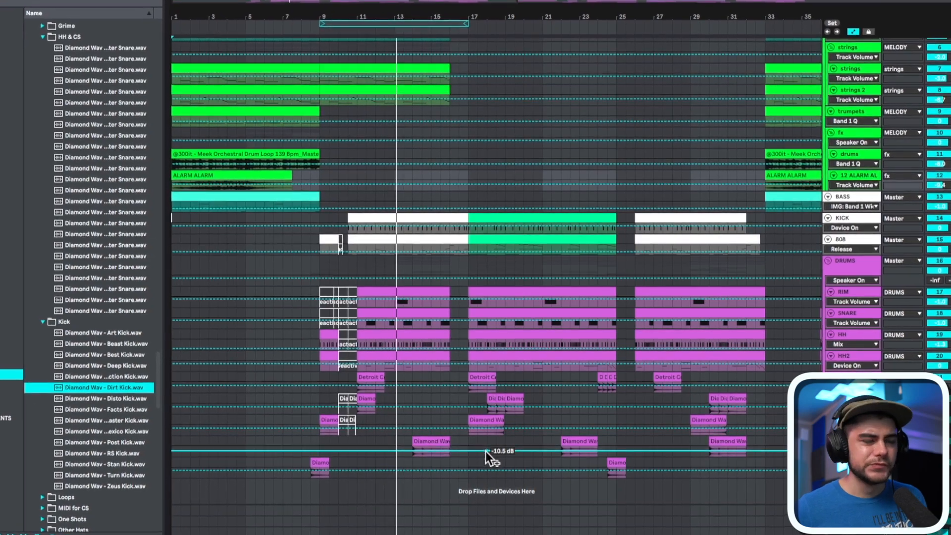
{"action": "scroll", "coordinate": [416, 362], "scroll_direction": "up", "scroll_amount": 4}
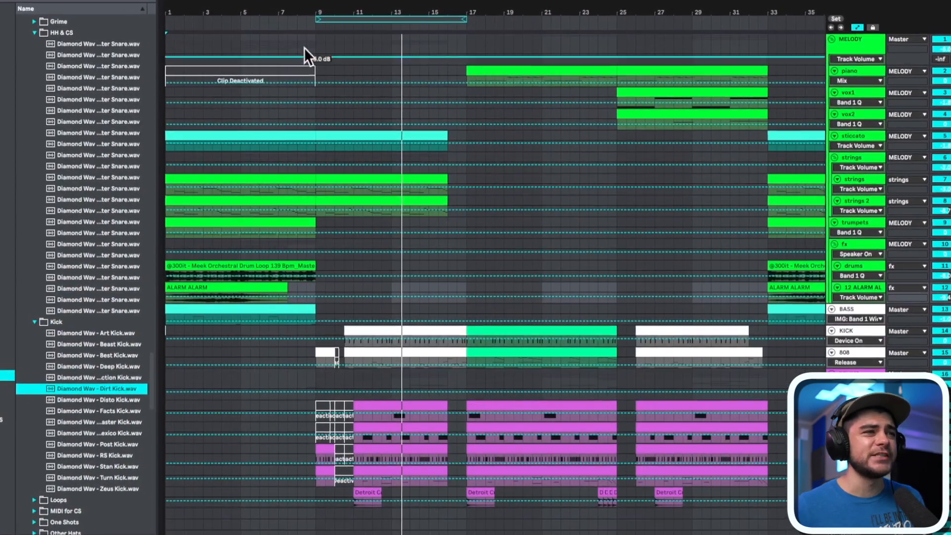
{"action": "left_click_drag", "start_coordinate": [333, 12], "coordinate": [336, 60]}
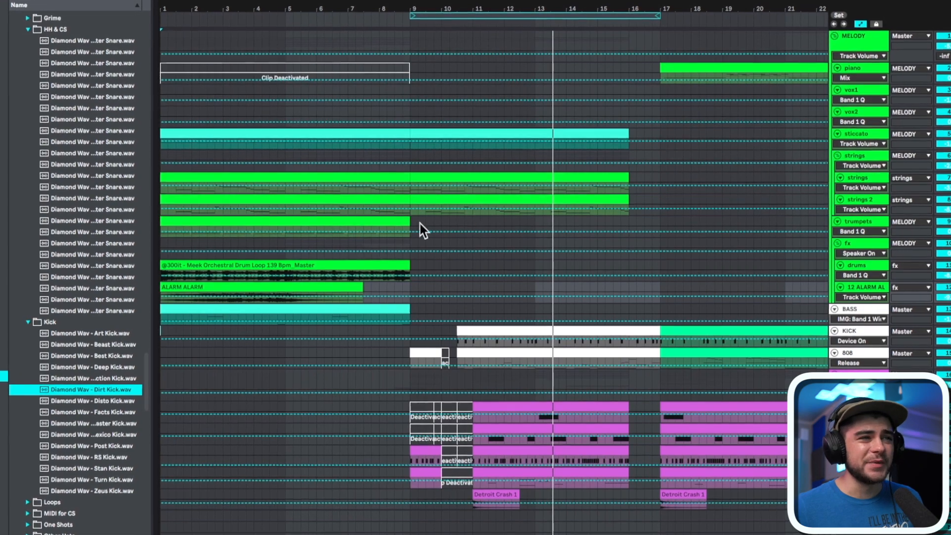
{"action": "left_click", "coordinate": [342, 220]}
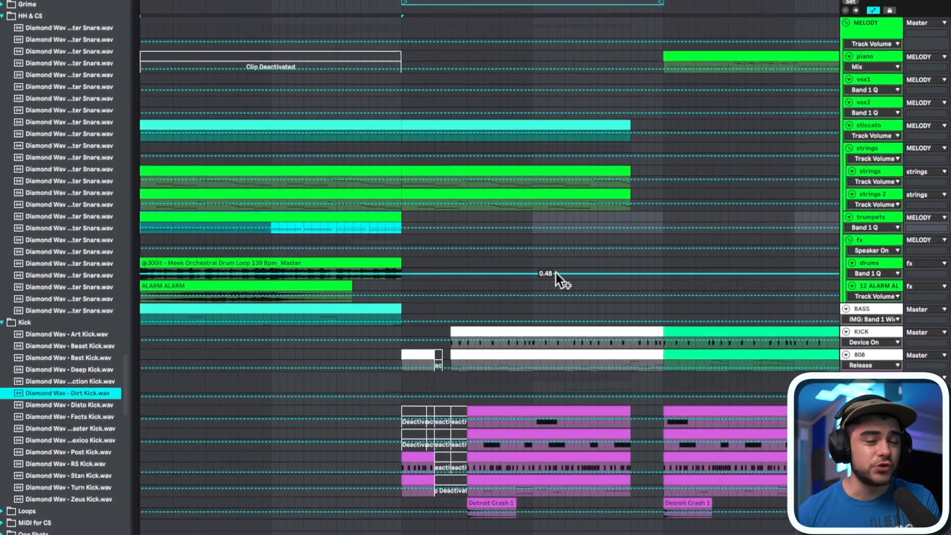
Select the second half of the intro across the orchestral drums, alarm and bass tracks, up to bar 9.
{"action": "scroll", "coordinate": [545, 276], "scroll_direction": "down", "scroll_amount": 5}
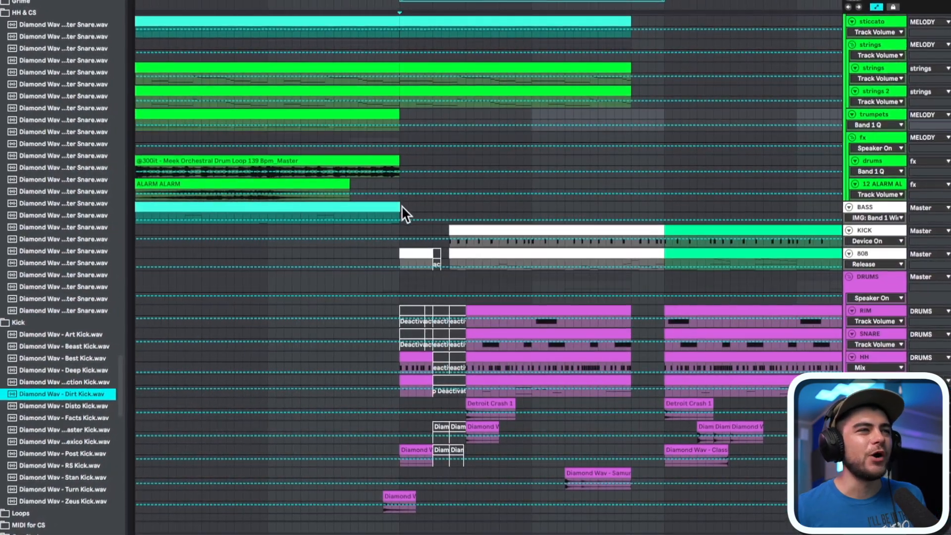
{"action": "left_click_drag", "start_coordinate": [402, 205], "coordinate": [270, 166]}
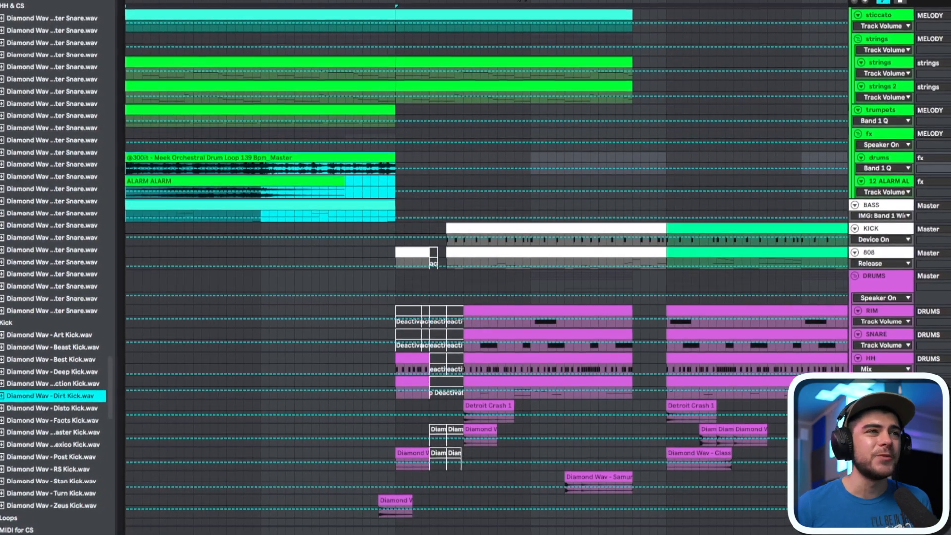
Focus on the drop at bar 9 and select its first 808 clip and its first HH2 clip.
{"action": "left_click_drag", "start_coordinate": [480, 2], "coordinate": [625, 42]}
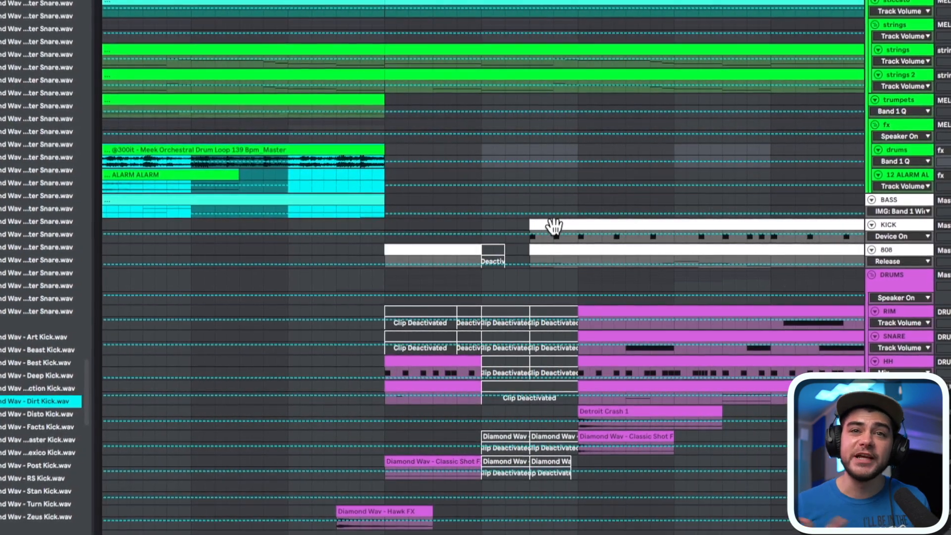
{"action": "scroll", "coordinate": [555, 220], "scroll_direction": "down", "scroll_amount": 1}
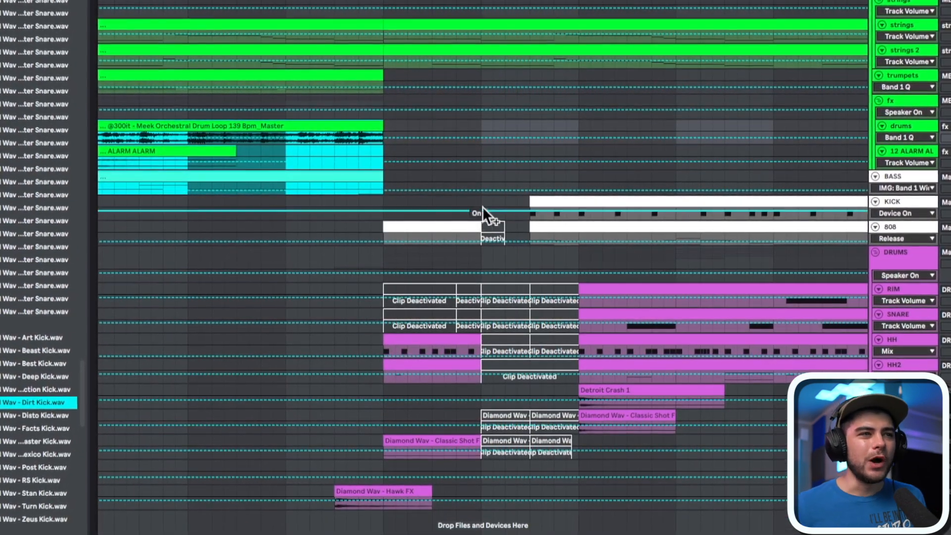
{"action": "left_click", "coordinate": [452, 227]}
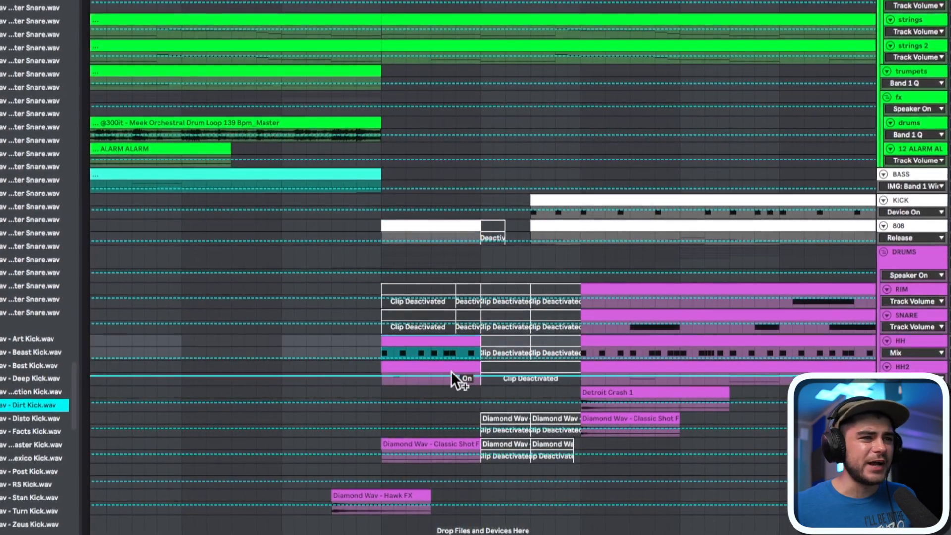
{"action": "left_click", "coordinate": [450, 371]}
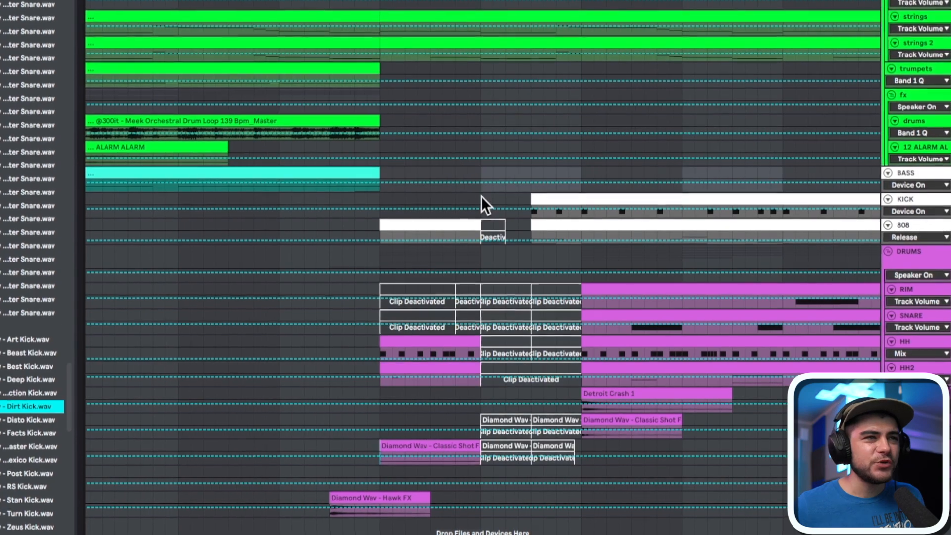
Select the drop's silent gap from the KICK track down through the effects, then the following kick and 808 clips, and play the section.
{"action": "left_click_drag", "start_coordinate": [482, 195], "coordinate": [532, 455]}
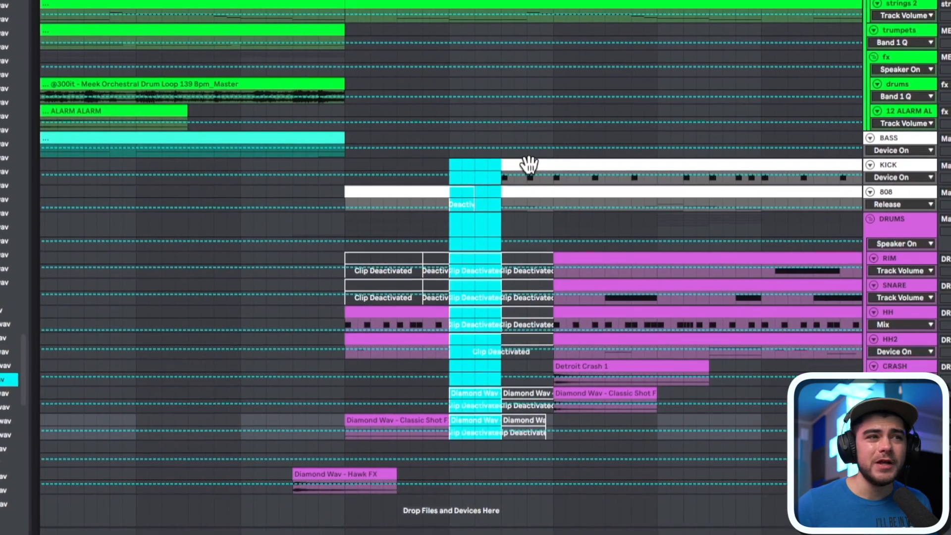
{"action": "left_click", "coordinate": [529, 165]}
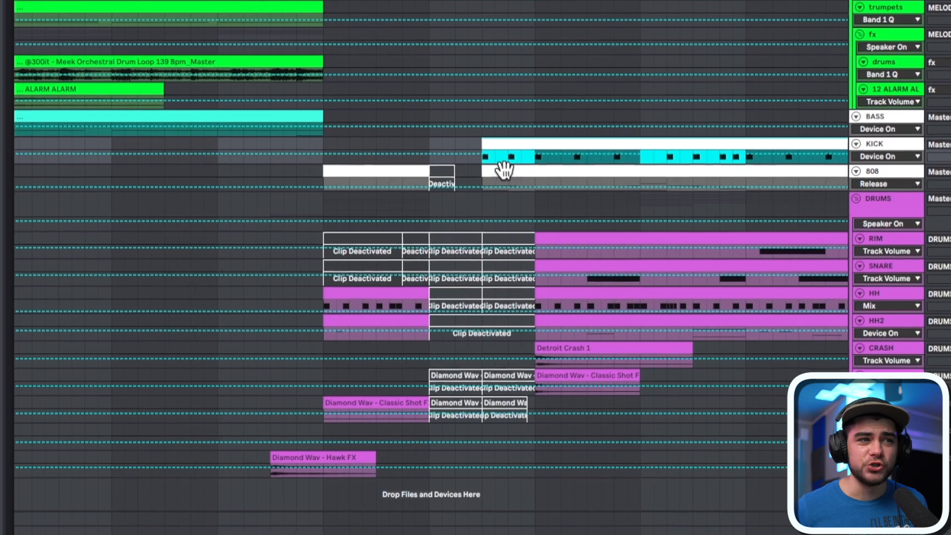
{"action": "left_click", "coordinate": [526, 192]}
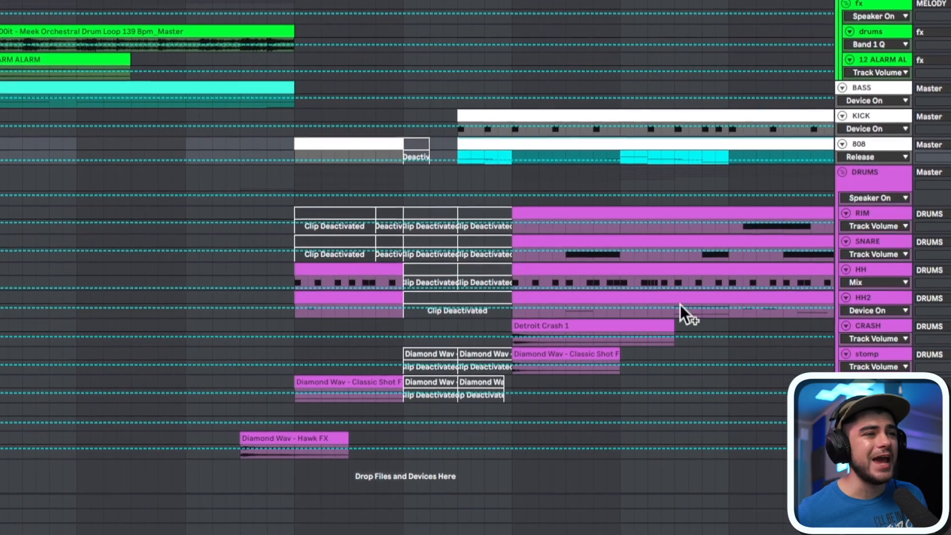
{"action": "key", "text": "space"}
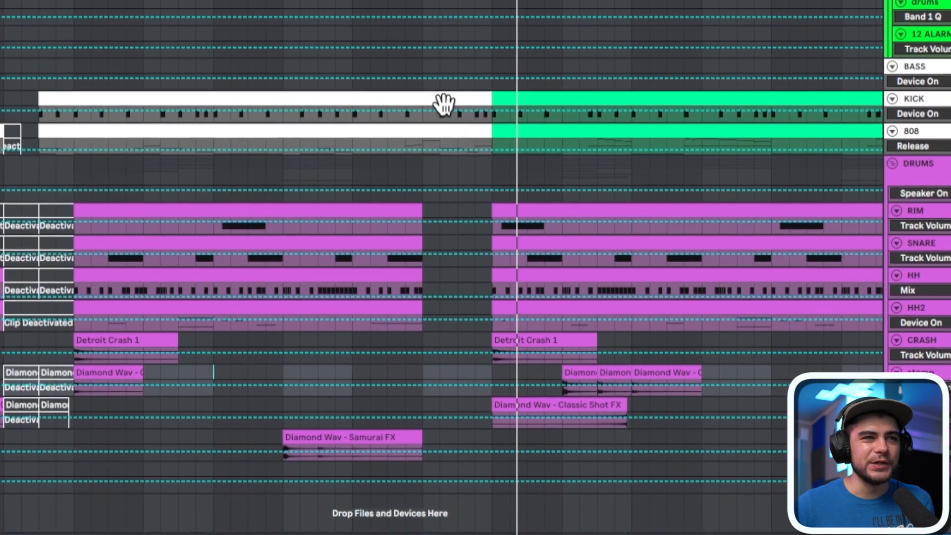
Select the white kick clip and the white 808 clip that continue through the drum break, then clear the selection.
{"action": "left_click", "coordinate": [452, 87]}
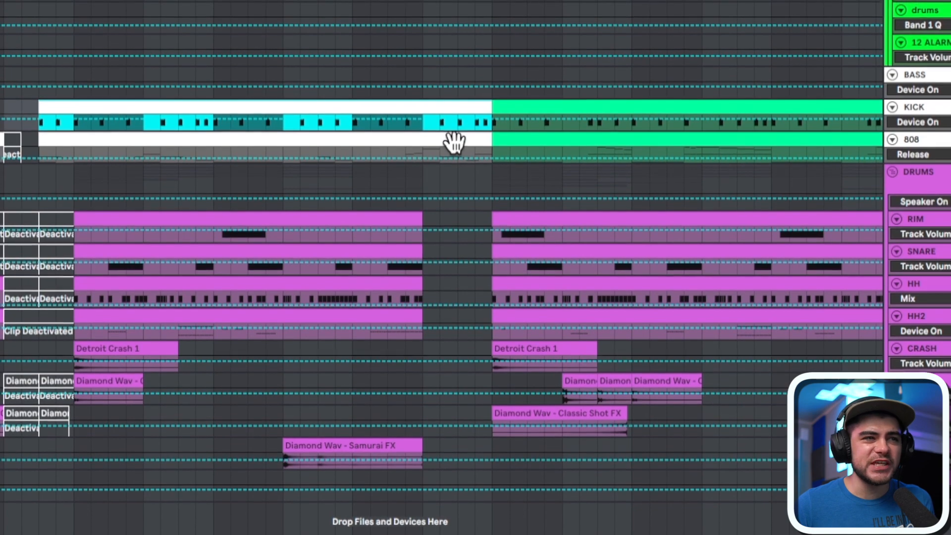
{"action": "left_click", "coordinate": [451, 136]}
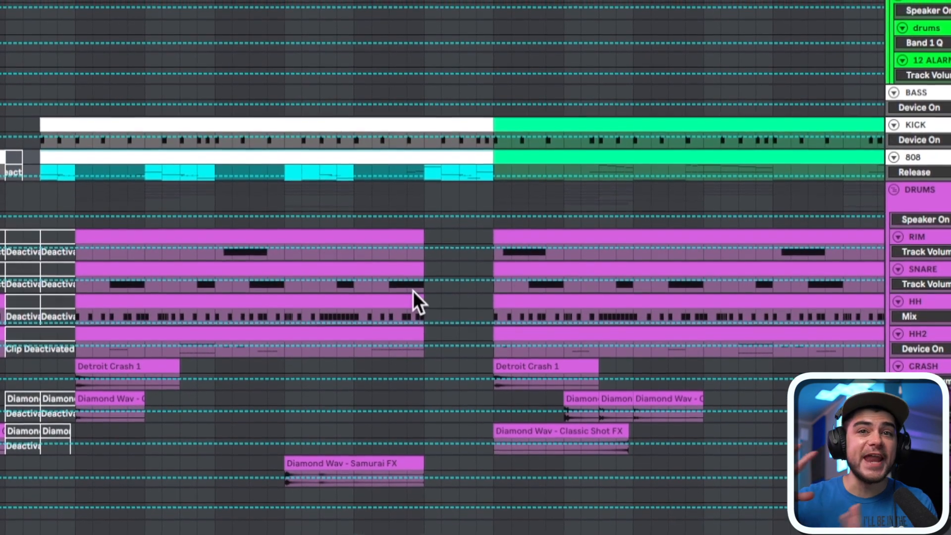
{"action": "scroll", "coordinate": [446, 173], "scroll_direction": "up", "scroll_amount": 4}
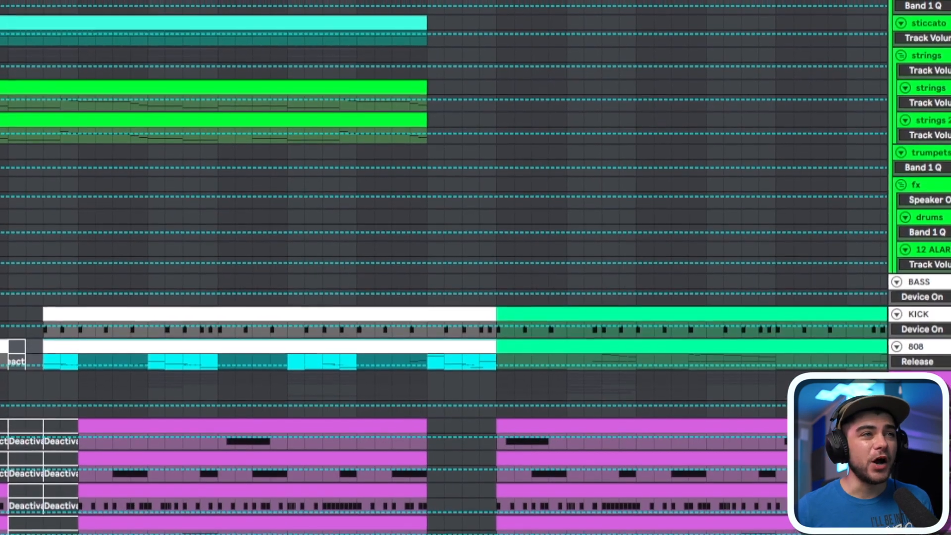
{"action": "key", "text": "Escape"}
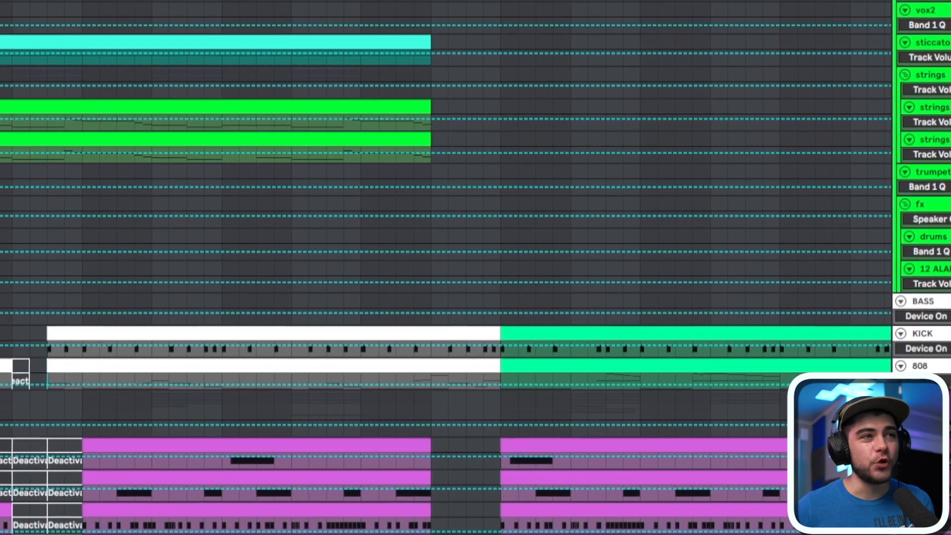
Select the empty break across the melody, fx and BASS tracks, and the piano clip that starts right after it.
{"action": "left_click_drag", "start_coordinate": [438, 8], "coordinate": [511, 326]}
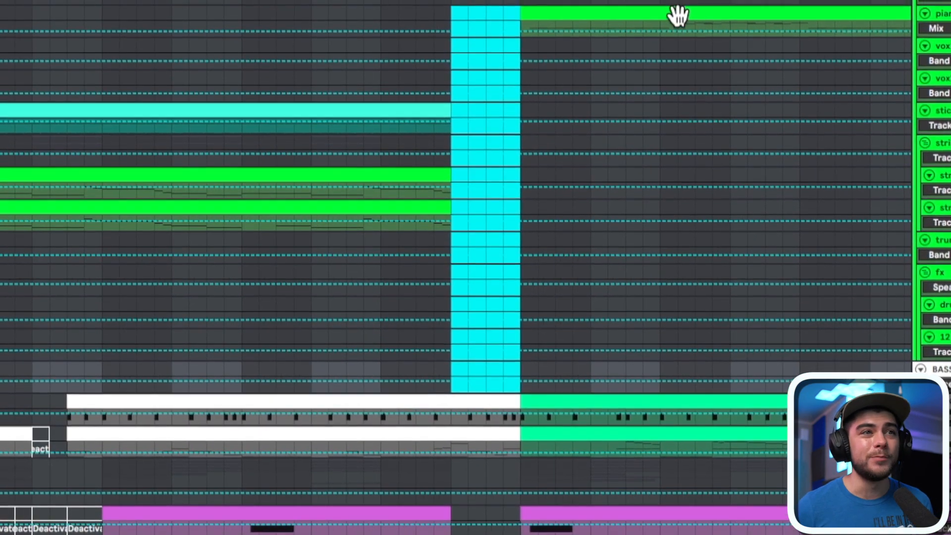
{"action": "left_click", "coordinate": [677, 16]}
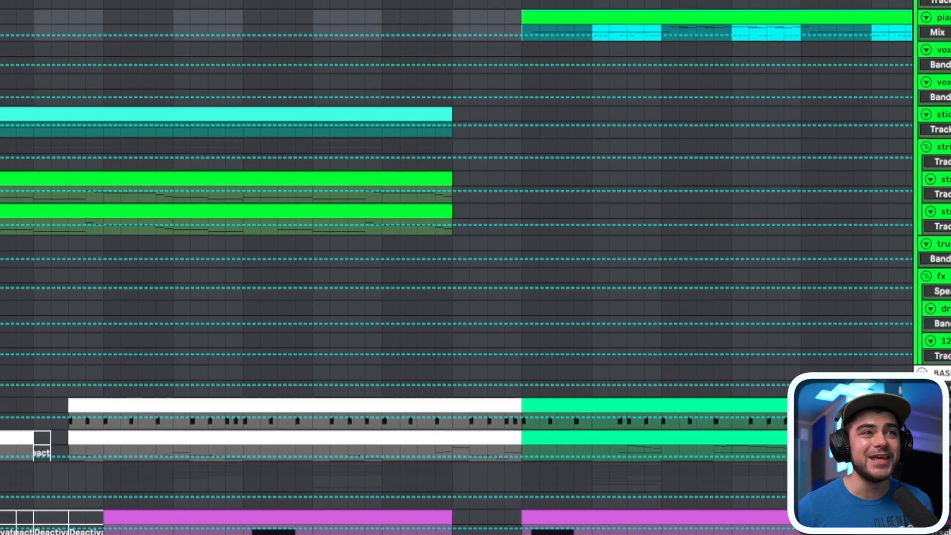
{"action": "key", "text": "minus"}
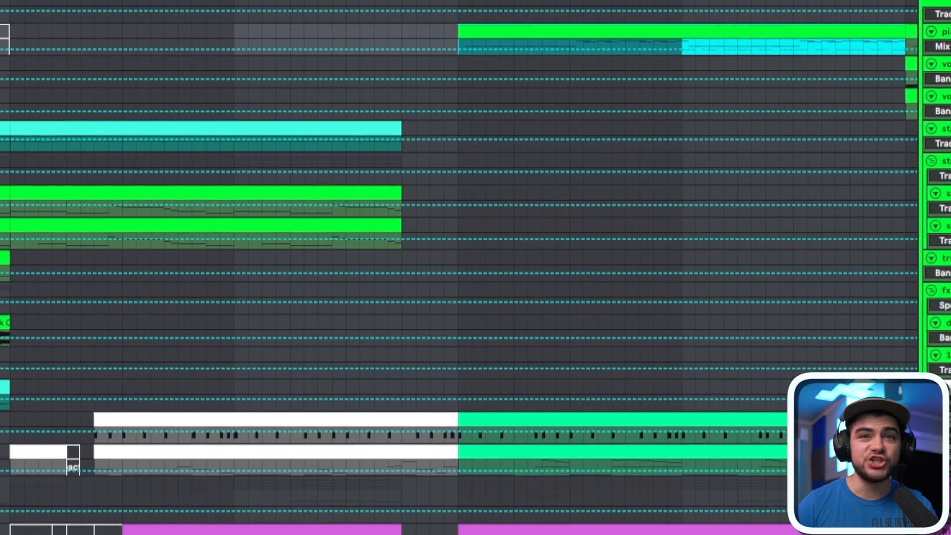
Play the arrangement from just before the first drum break into the green kick and 808 section.
{"action": "scroll", "coordinate": [622, 250], "scroll_direction": "down", "scroll_amount": 5}
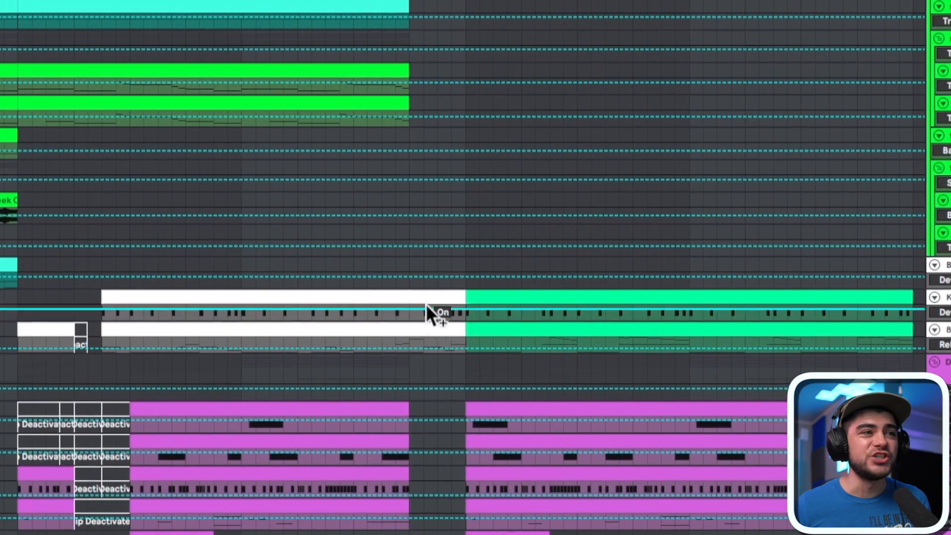
{"action": "left_click", "coordinate": [424, 296]}
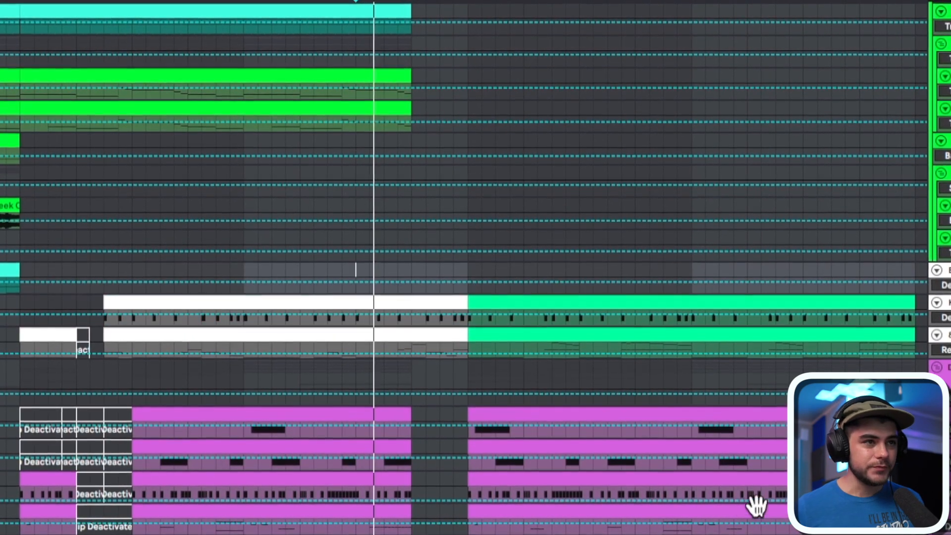
{"action": "left_click_drag", "start_coordinate": [890, 1], "coordinate": [702, 1]}
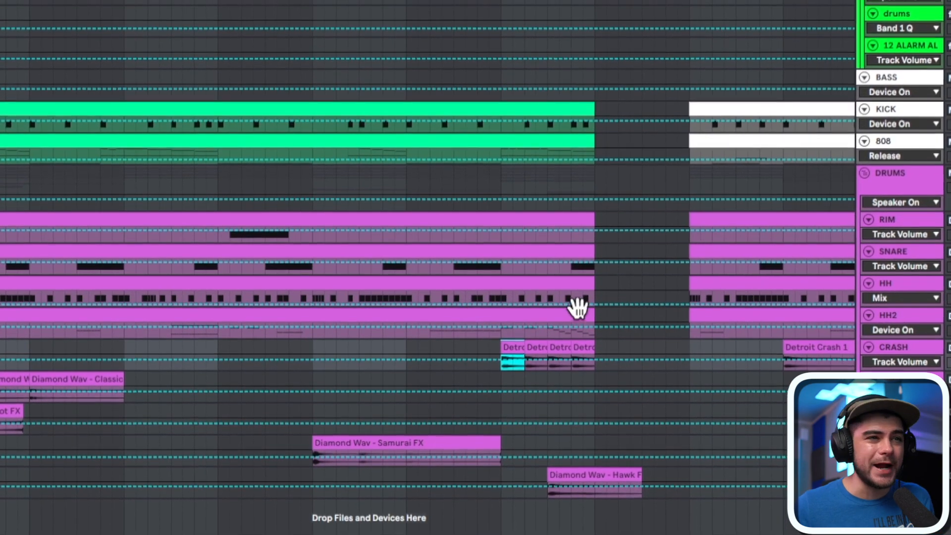
Select the second break across the kick, 808 and drum tracks, then the vox2 clip that starts there, and review the surrounding sections.
{"action": "scroll", "coordinate": [577, 317], "scroll_direction": "up", "scroll_amount": 6}
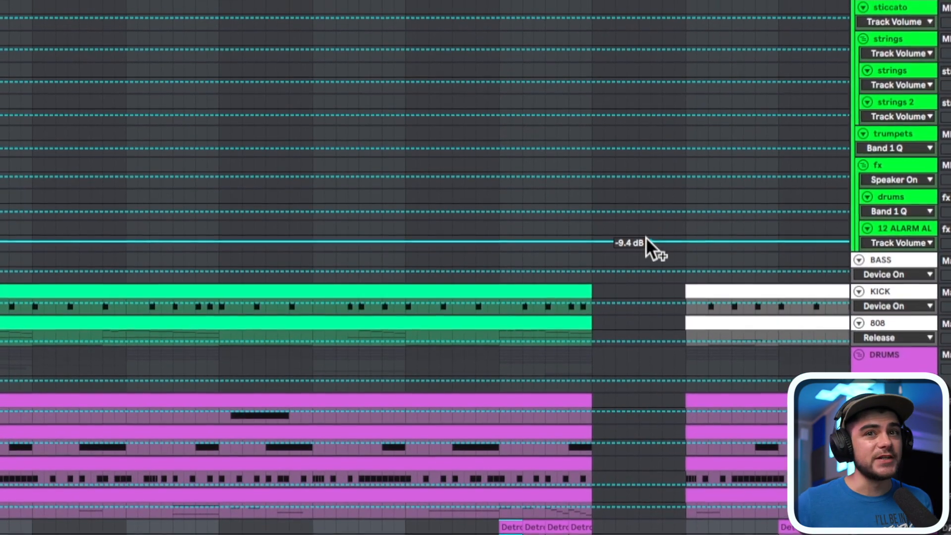
{"action": "scroll", "coordinate": [644, 247], "scroll_direction": "down", "scroll_amount": 4}
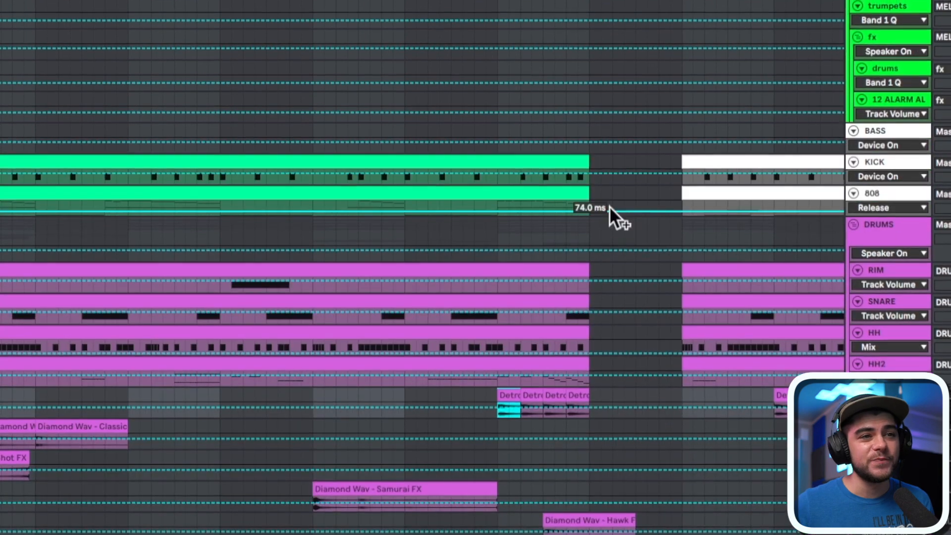
{"action": "left_click_drag", "start_coordinate": [588, 166], "coordinate": [687, 507]}
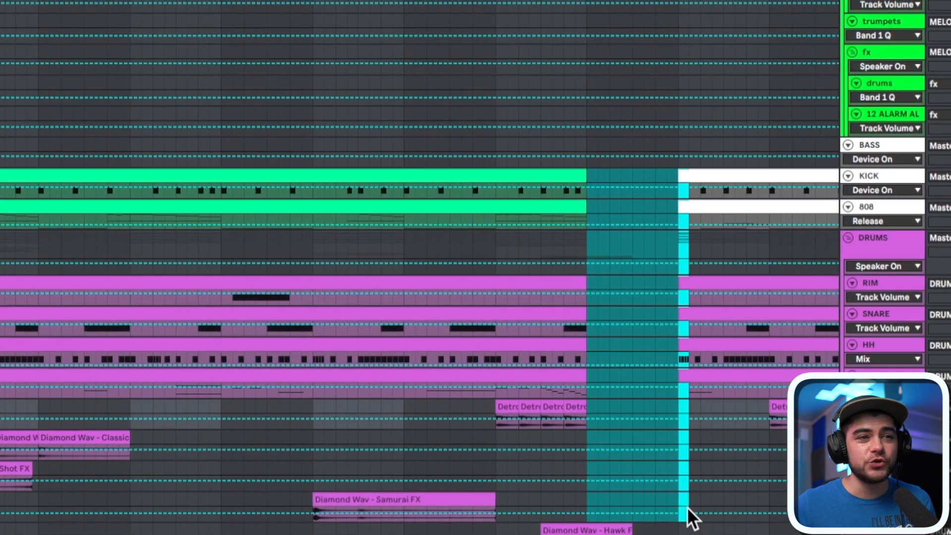
{"action": "scroll", "coordinate": [668, 403], "scroll_direction": "up", "scroll_amount": 4}
{"action": "key", "text": "Delete"}
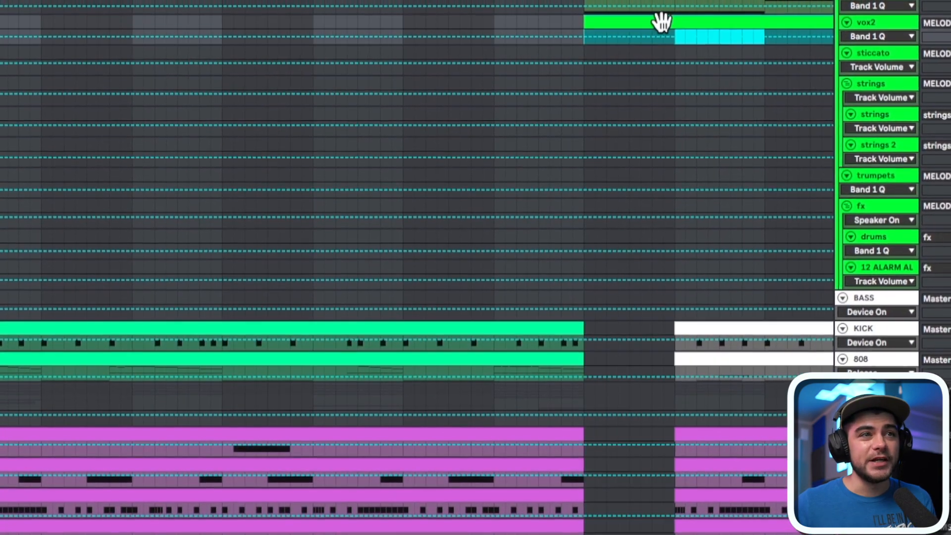
{"action": "scroll", "coordinate": [662, 21], "scroll_direction": "right", "scroll_amount": 3}
{"action": "left_click_drag", "start_coordinate": [580, 15], "coordinate": [474, 2]}
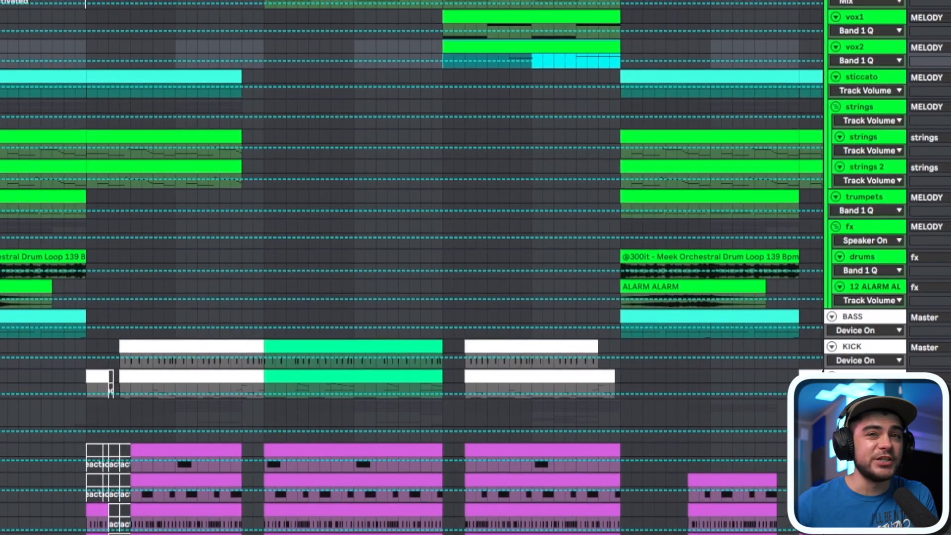
{"action": "scroll", "coordinate": [537, 318], "scroll_direction": "down", "scroll_amount": 5}
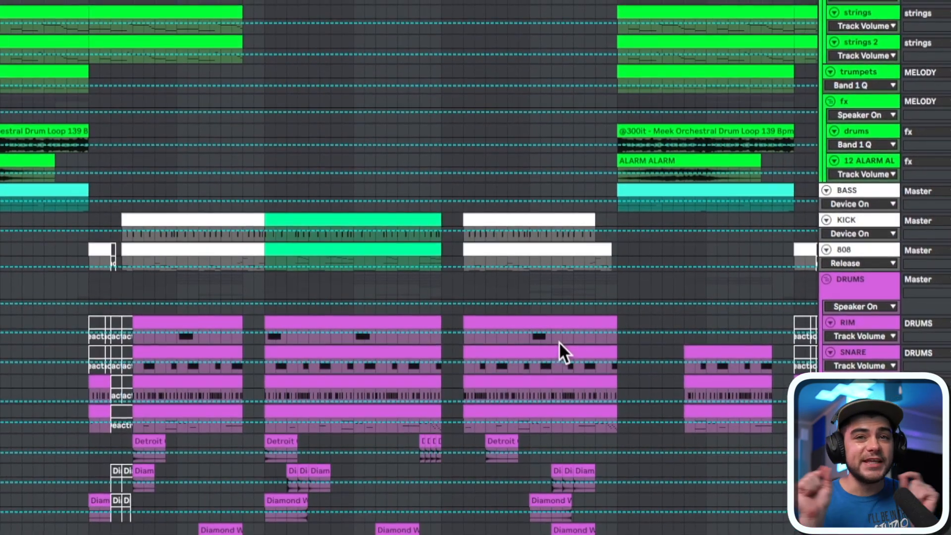
Play the arrangement from the run of short Detroit Crash clips and follow it to where the strings and trumpets return.
{"action": "left_click", "coordinate": [420, 451]}
{"action": "key", "text": "space"}
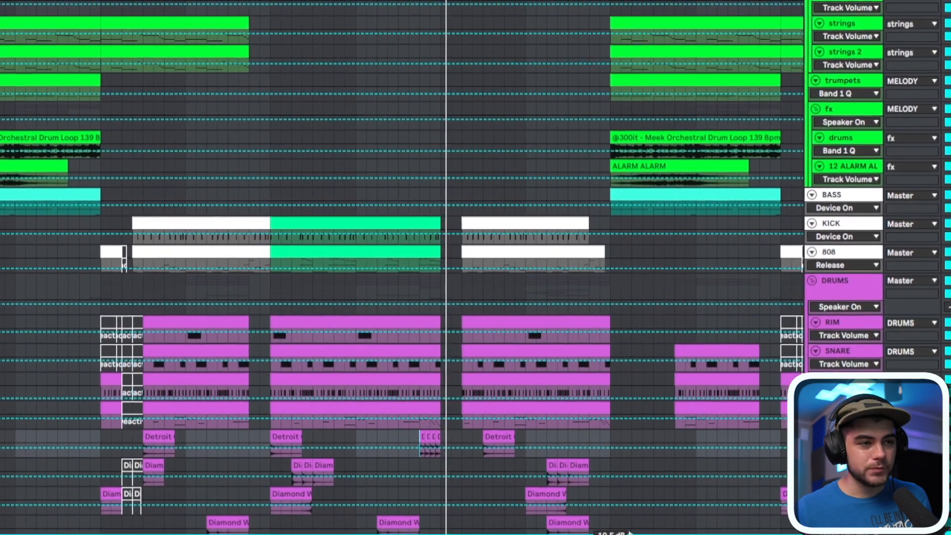
{"action": "scroll", "coordinate": [498, 69], "scroll_direction": "up", "scroll_amount": 3}
{"action": "scroll", "coordinate": [541, 367], "scroll_direction": "down", "scroll_amount": 3}
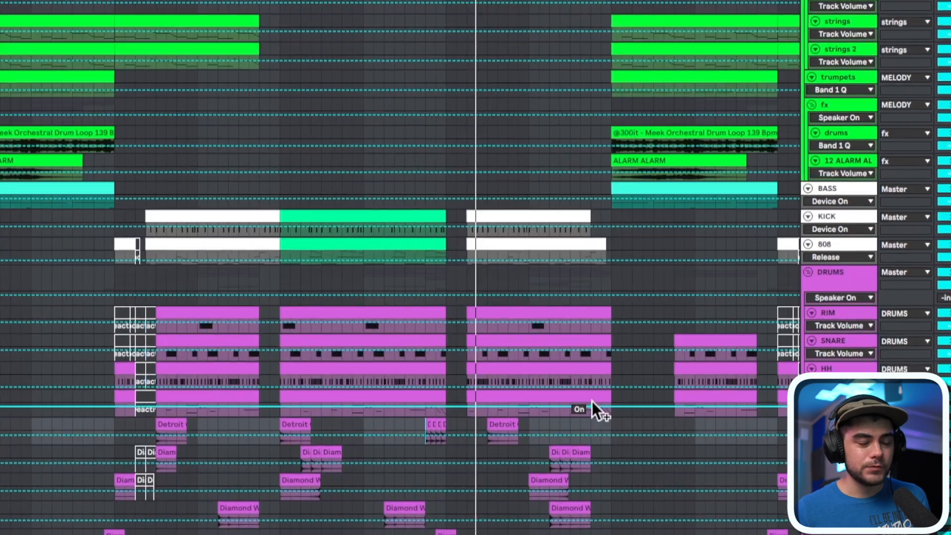
{"action": "left_click_drag", "start_coordinate": [520, 1], "coordinate": [417, 42]}
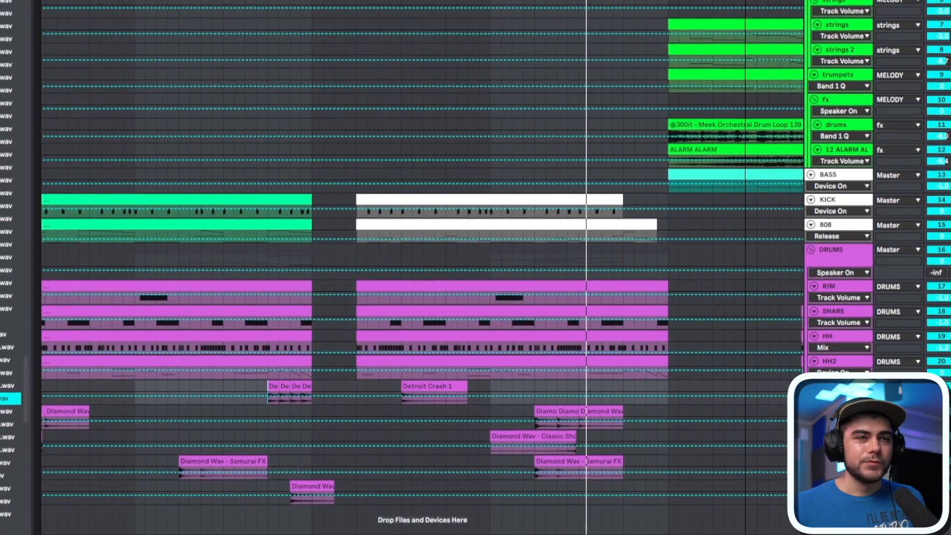
{"action": "left_click_drag", "start_coordinate": [747, 1], "coordinate": [562, 1]}
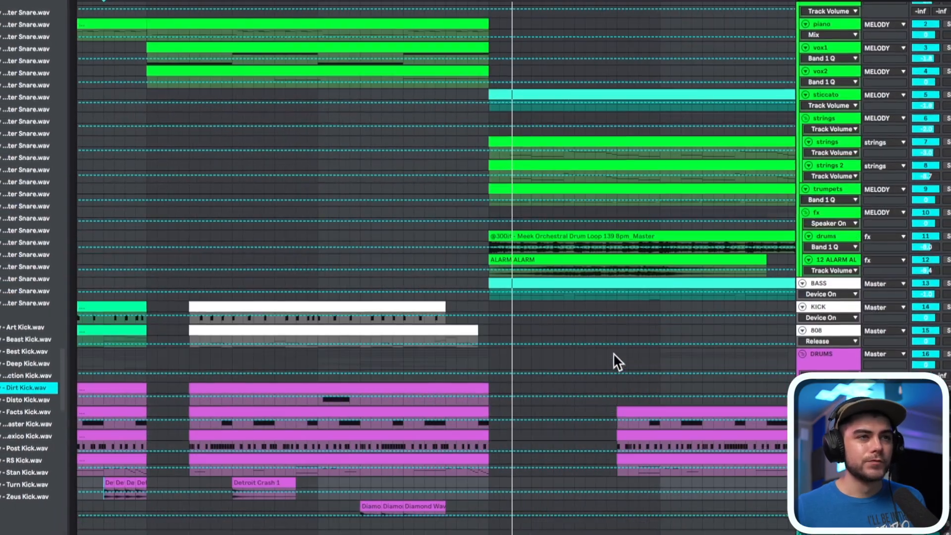